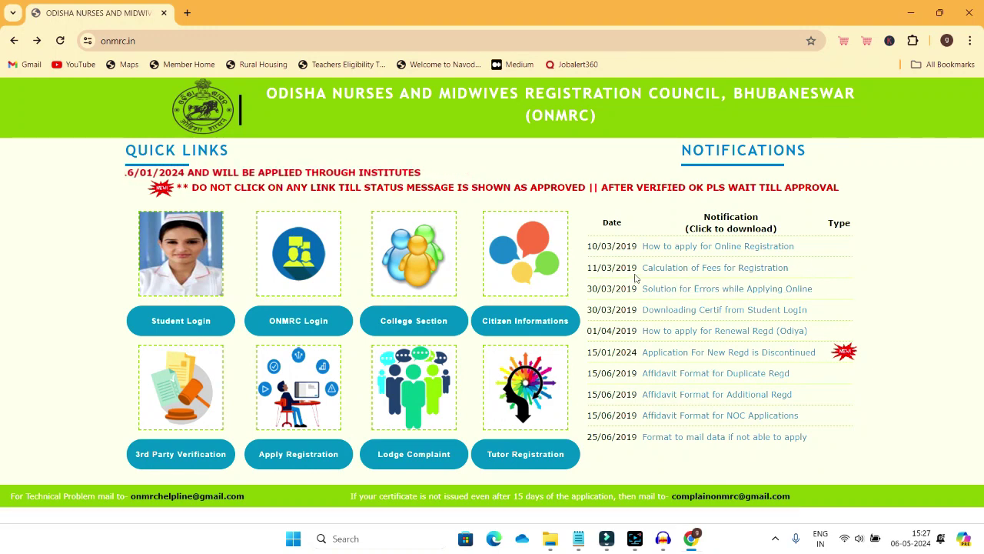
- Review the fee table in the Calculation of Fees for Registration notification and return to the council's home page
{"action": "left_click", "coordinate": [698, 269]}
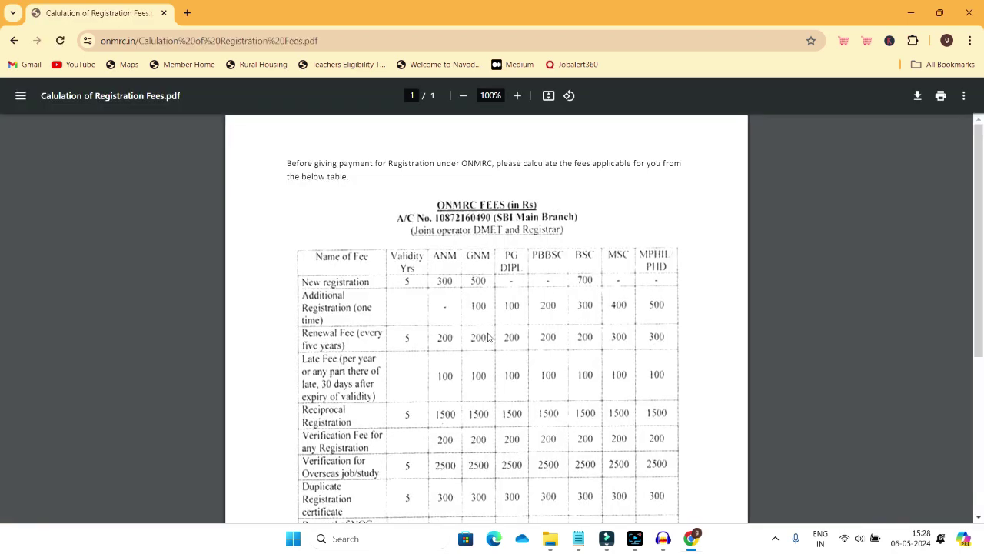
{"action": "left_click_drag", "start_coordinate": [978, 233], "coordinate": [961, 272]}
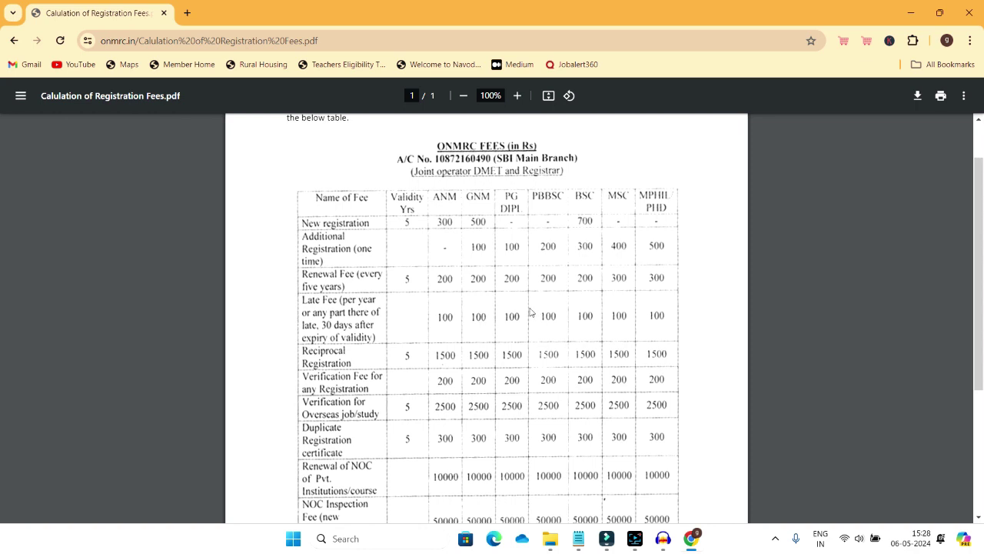
{"action": "left_click", "coordinate": [14, 41]}
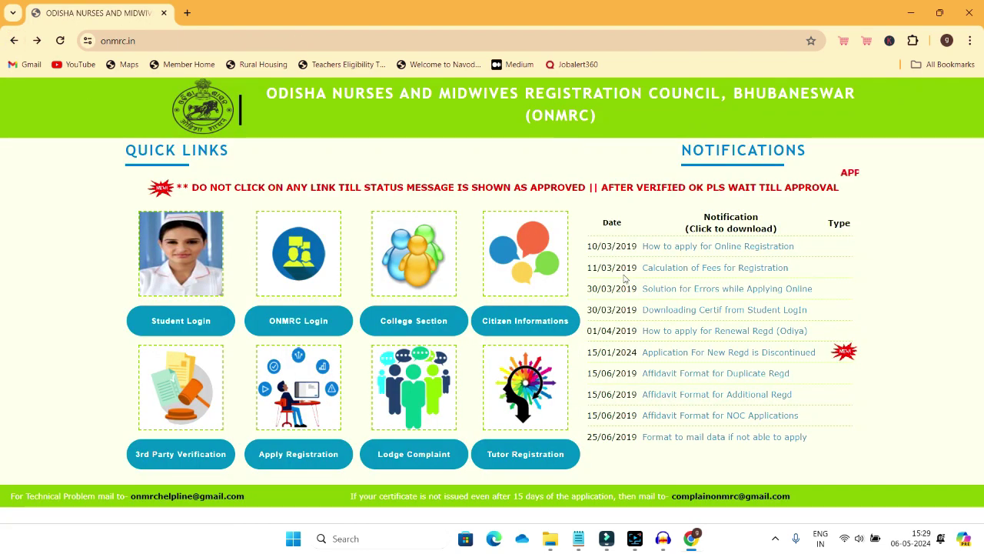
- Open onlinesbi.sbi in a new tab, go to SB Collect and choose the Govt Departments category
{"action": "left_click", "coordinate": [187, 13]}
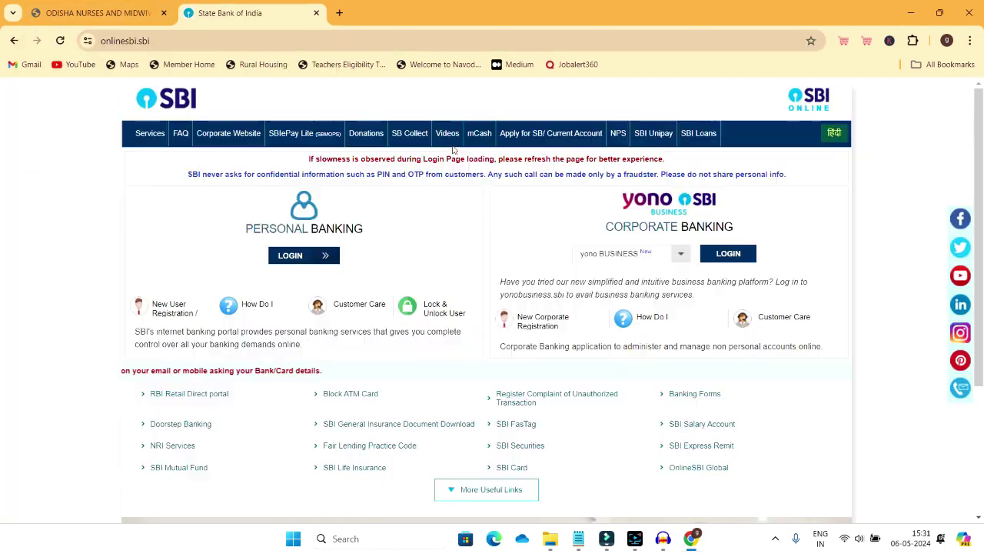
{"action": "left_click", "coordinate": [411, 136]}
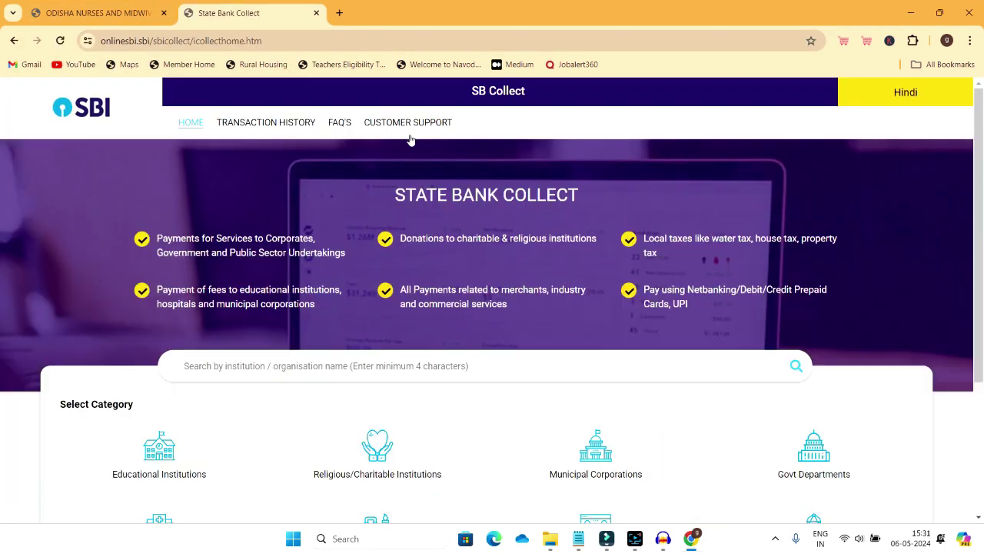
{"action": "scroll", "coordinate": [851, 217], "scroll_direction": "down", "scroll_amount": 3}
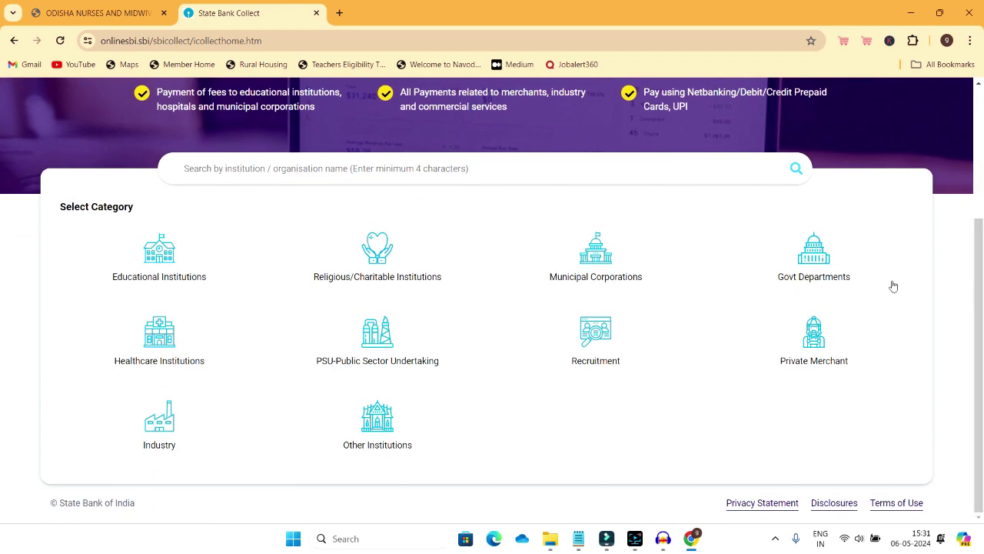
{"action": "left_click", "coordinate": [816, 269]}
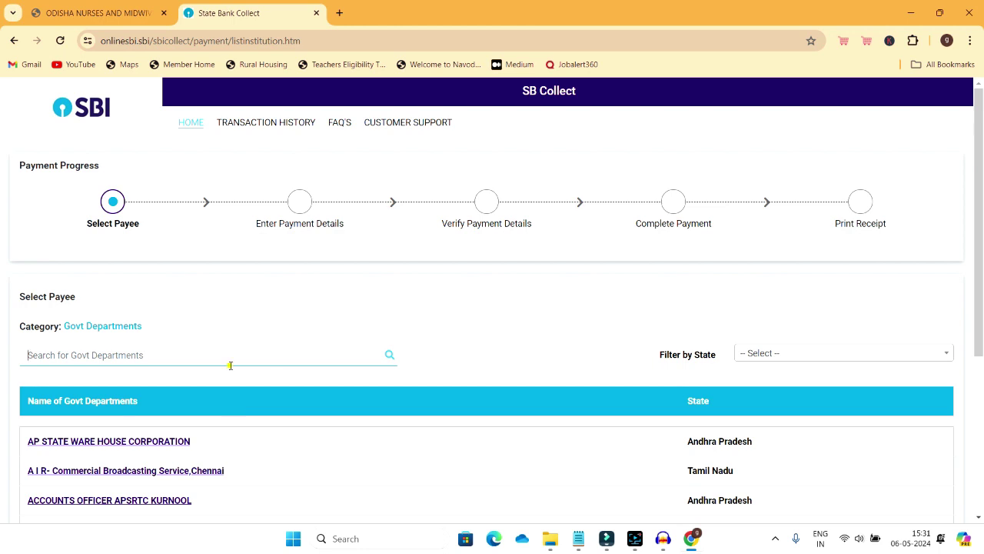
- Search the Govt Departments for "odisha nu" and select Odisha Nursing Council as the payee
{"action": "left_click", "coordinate": [230, 365]}
{"action": "type", "text": "odisha nu"}
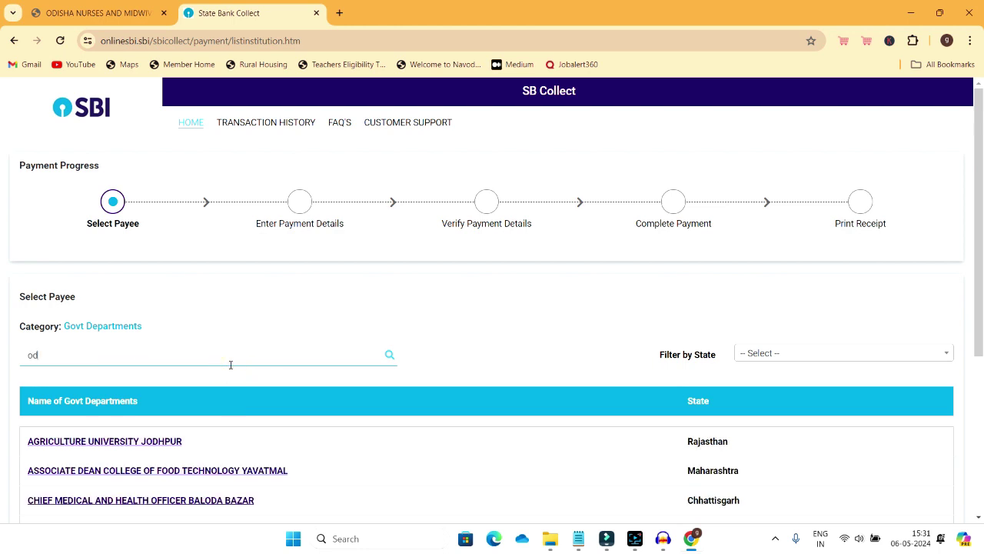
{"action": "scroll", "coordinate": [71, 370], "scroll_direction": "down", "scroll_amount": 2}
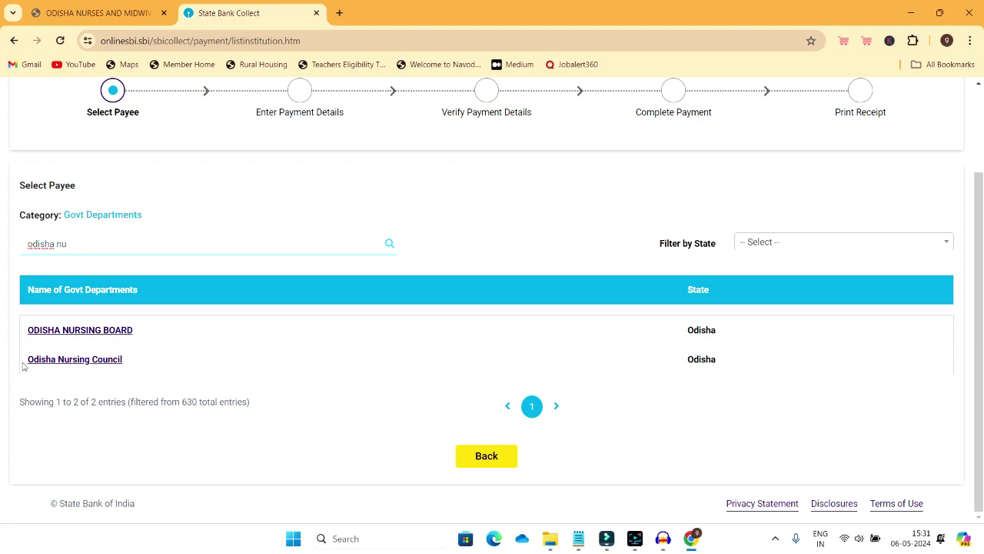
{"action": "left_click", "coordinate": [88, 362]}
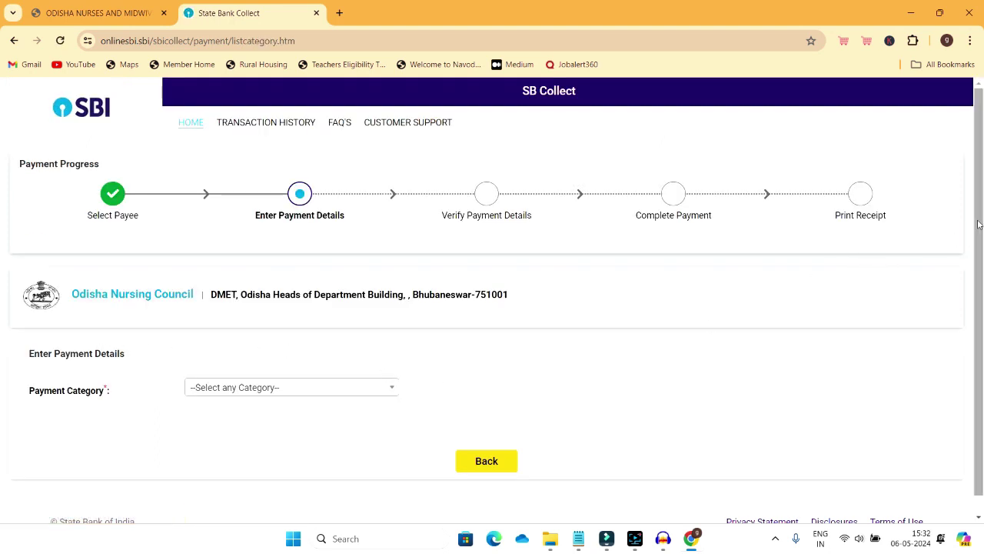
- Set the payment category to GNM REGISTRATION
{"action": "scroll", "coordinate": [979, 224], "scroll_direction": "down", "scroll_amount": 1}
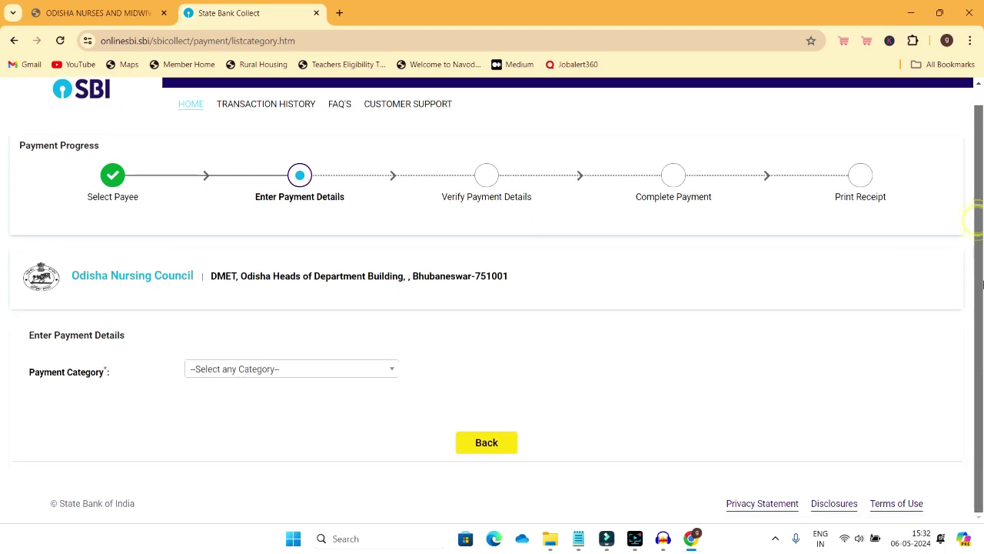
{"action": "left_click", "coordinate": [250, 369]}
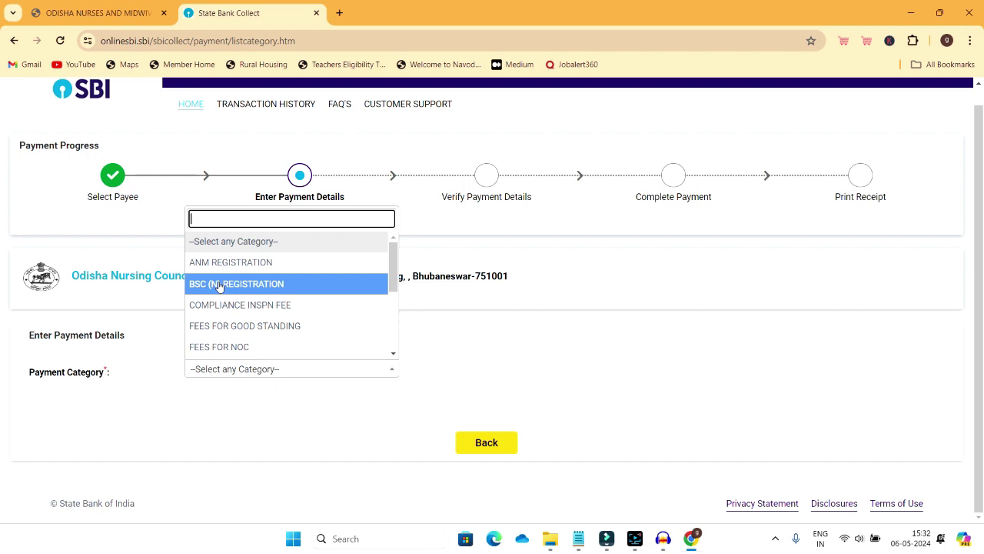
{"action": "left_click_drag", "start_coordinate": [393, 271], "coordinate": [393, 299]}
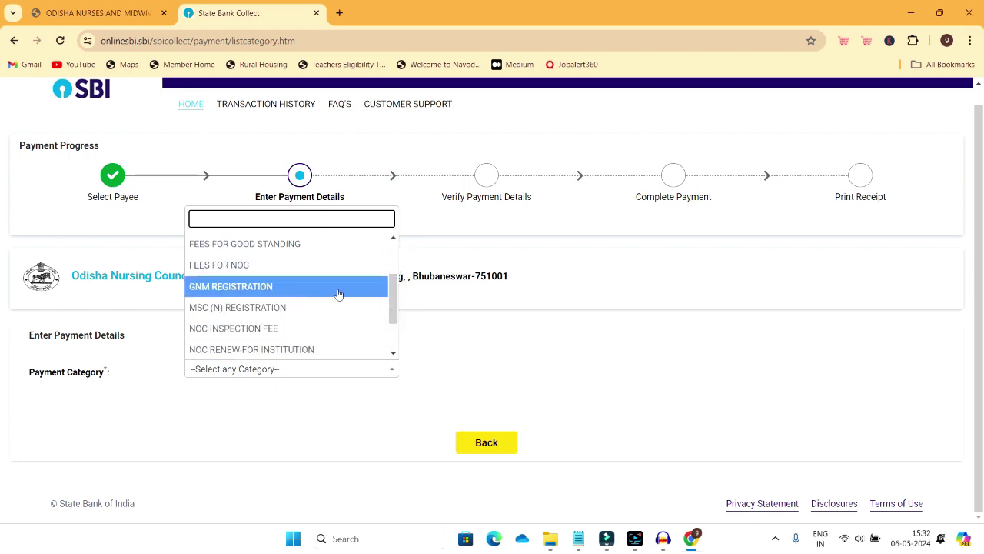
{"action": "left_click_drag", "start_coordinate": [392, 317], "coordinate": [593, 420]}
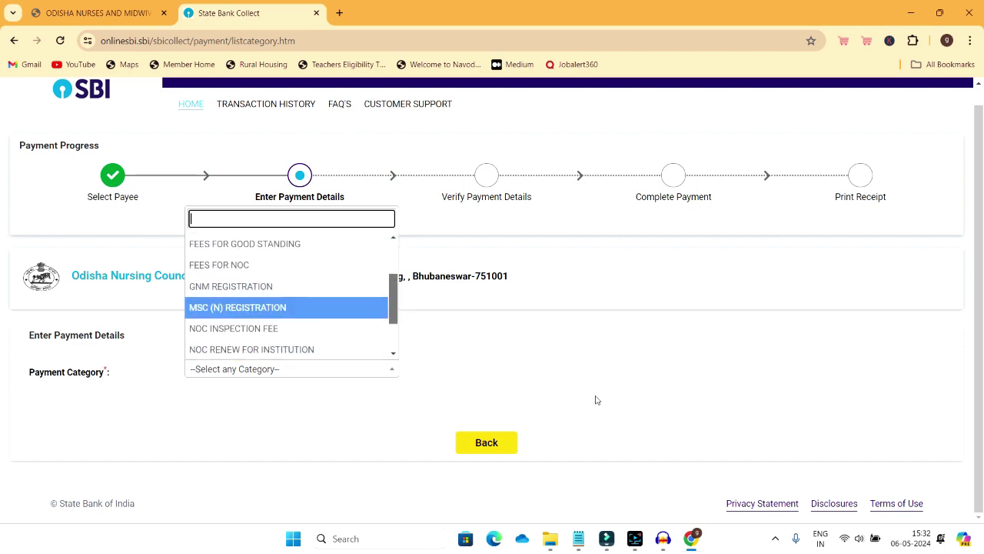
{"action": "mouse_move", "coordinate": [392, 308]}
{"action": "left_mouse_down"}
{"action": "mouse_move", "coordinate": [393, 273]}
{"action": "mouse_move", "coordinate": [395, 295]}
{"action": "left_mouse_up"}
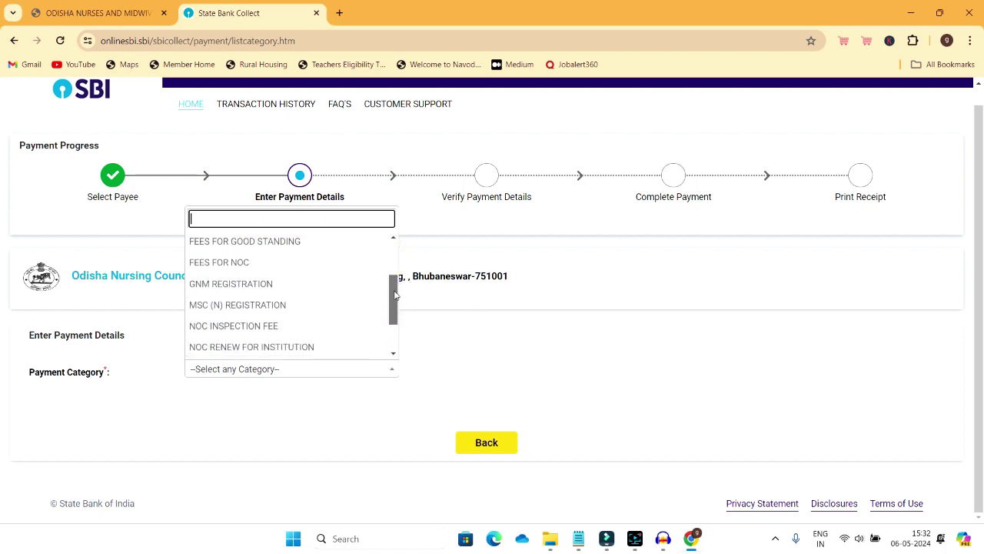
{"action": "left_click", "coordinate": [274, 283]}
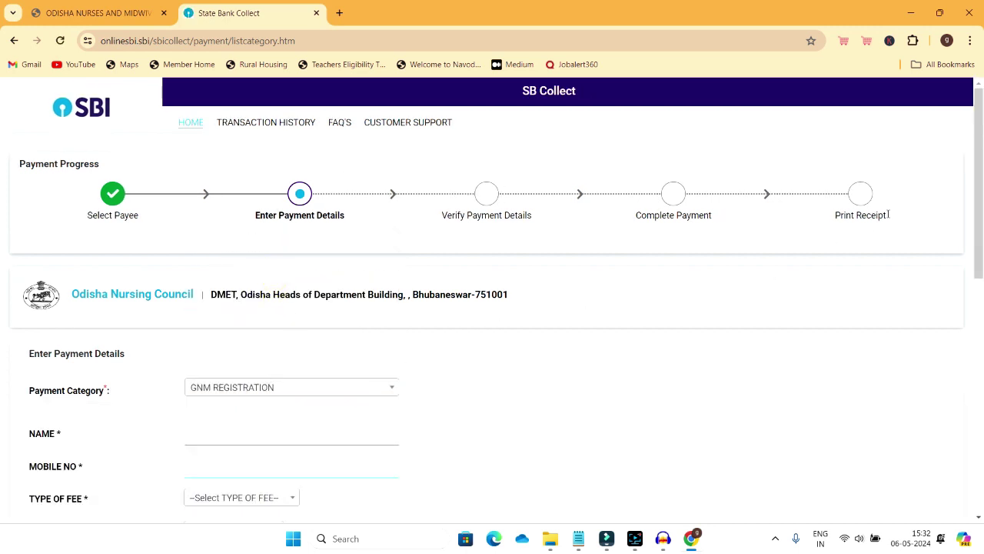
- Set the type of fee to RENEWAL REGN and the amount to 300 in the payment details
{"action": "scroll", "coordinate": [131, 233], "scroll_direction": "down", "scroll_amount": 3}
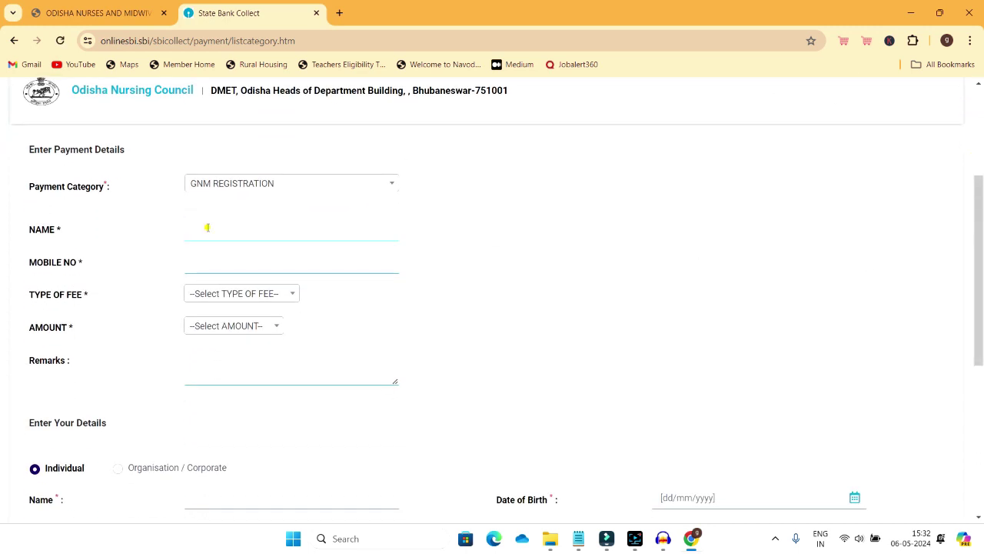
{"action": "left_click", "coordinate": [202, 261]}
{"action": "left_click", "coordinate": [287, 295]}
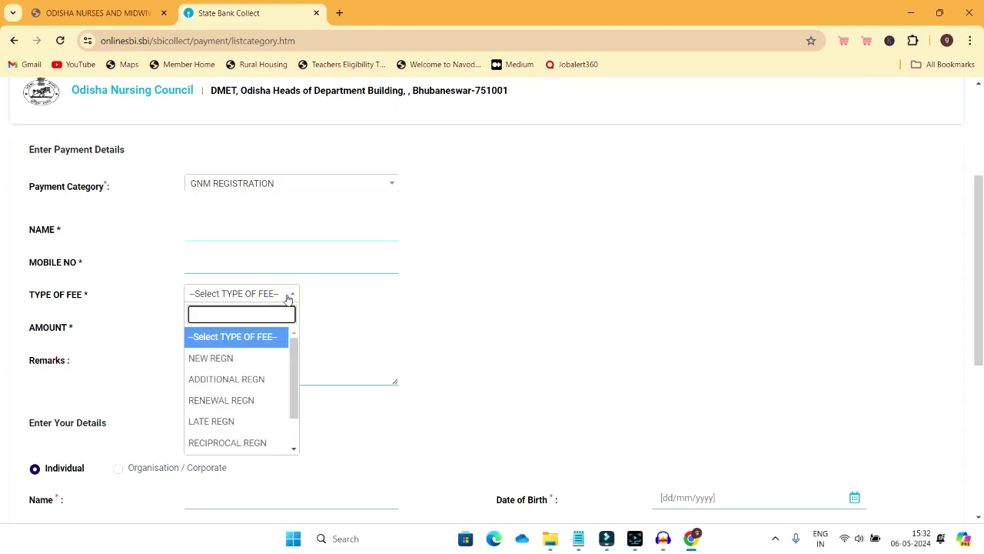
{"action": "left_click", "coordinate": [214, 401]}
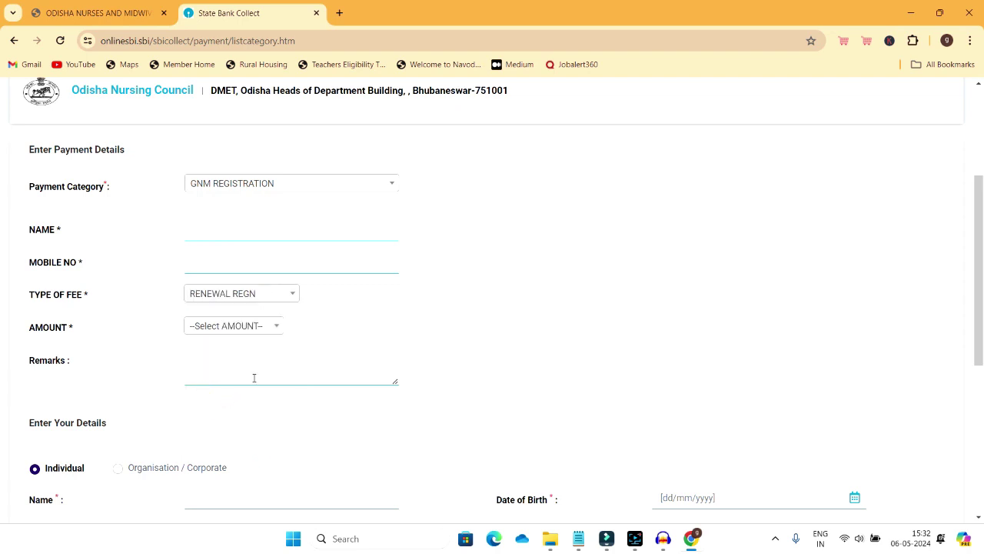
{"action": "left_click", "coordinate": [276, 330]}
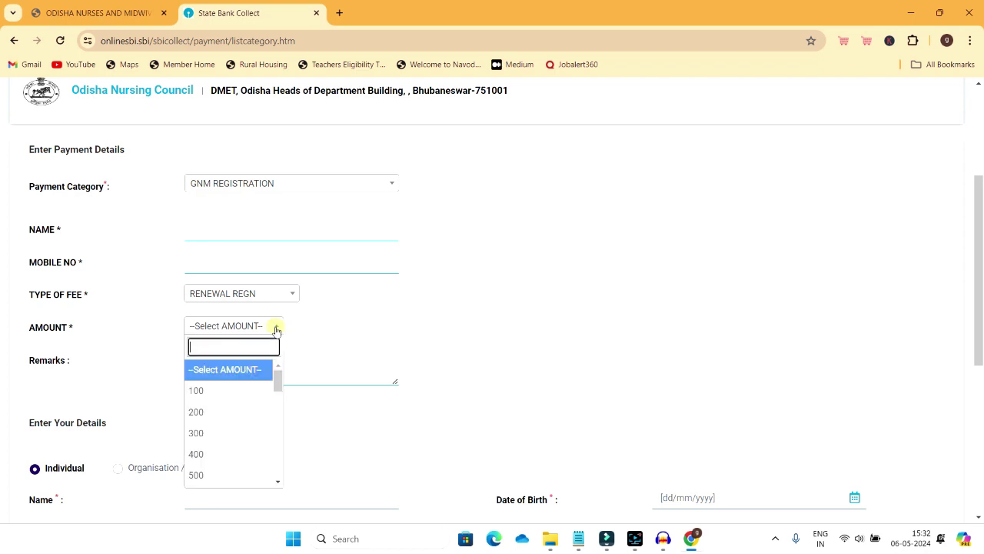
{"action": "left_click", "coordinate": [208, 435]}
{"action": "left_click", "coordinate": [323, 336]}
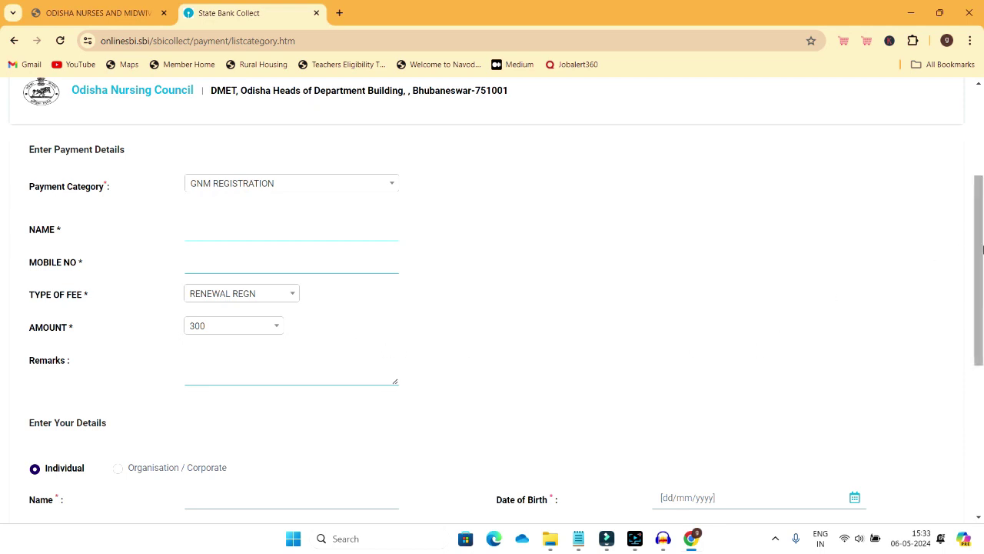
{"action": "scroll", "coordinate": [243, 425], "scroll_direction": "down", "scroll_amount": 2}
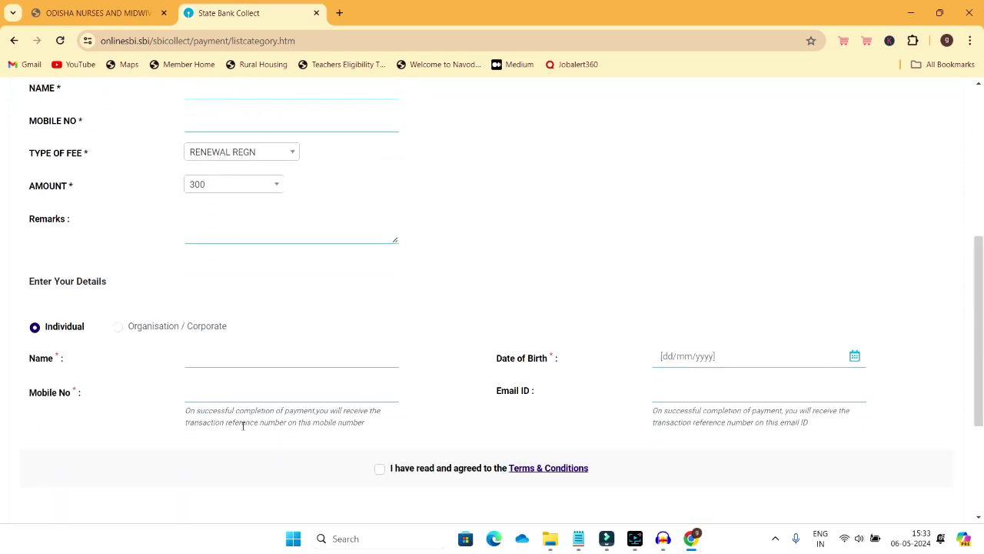
{"action": "left_click", "coordinate": [228, 358]}
{"action": "left_click", "coordinate": [689, 356]}
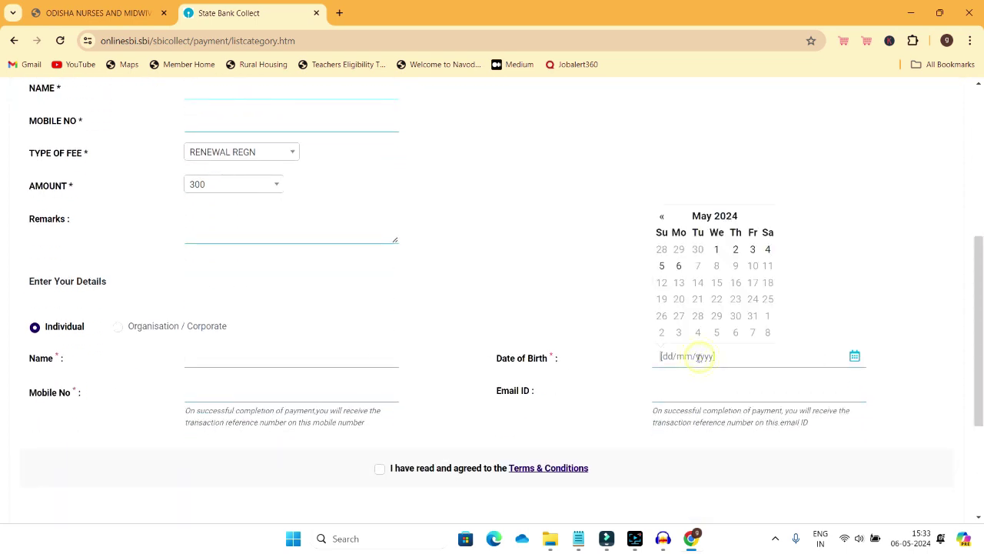
{"action": "left_click", "coordinate": [248, 398]}
{"action": "left_click", "coordinate": [221, 357]}
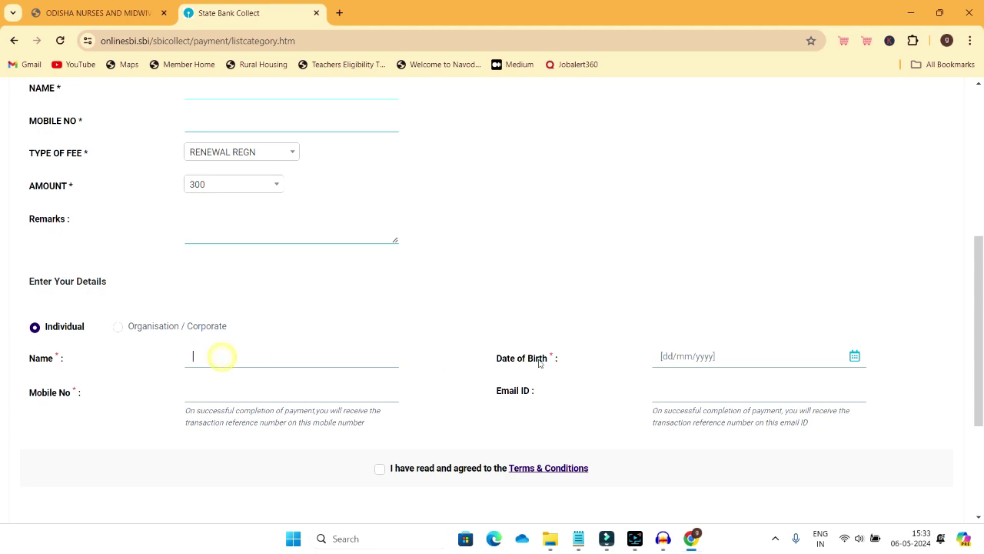
{"action": "left_click", "coordinate": [234, 393]}
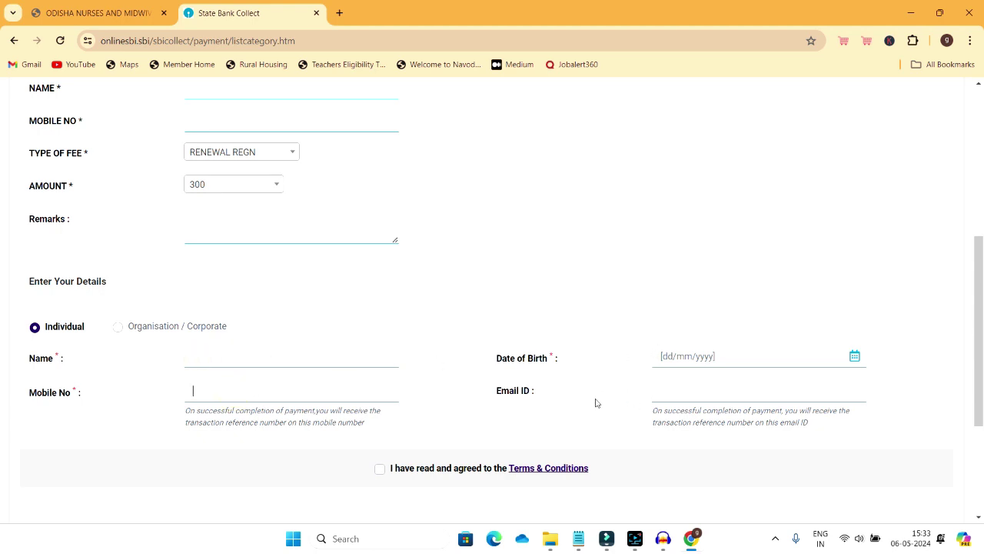
- Accept the Terms & Conditions, enter the captcha text shown in the image and submit the payment details
{"action": "left_click_drag", "start_coordinate": [981, 265], "coordinate": [981, 311]}
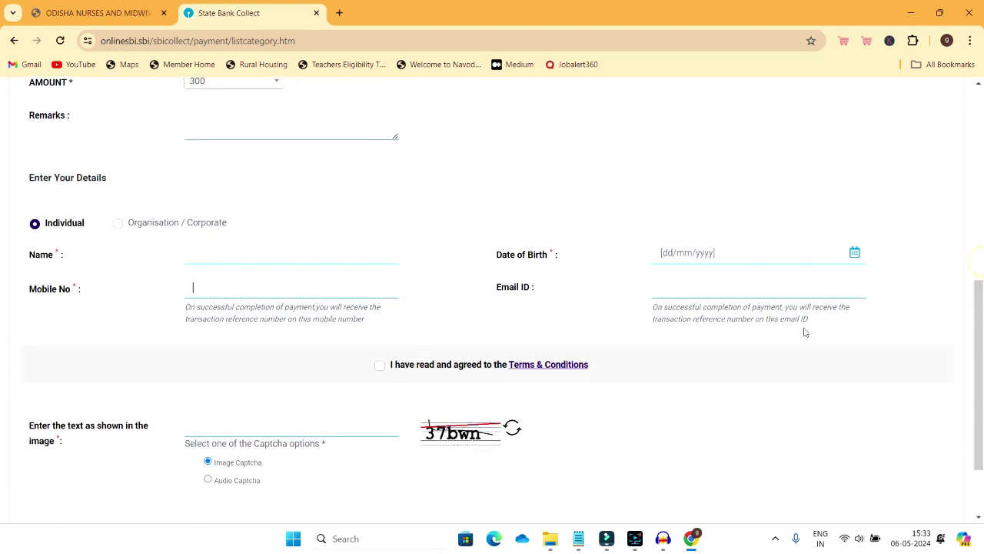
{"action": "left_click", "coordinate": [384, 367]}
{"action": "left_click", "coordinate": [213, 424]}
{"action": "type", "text": "cdm"}
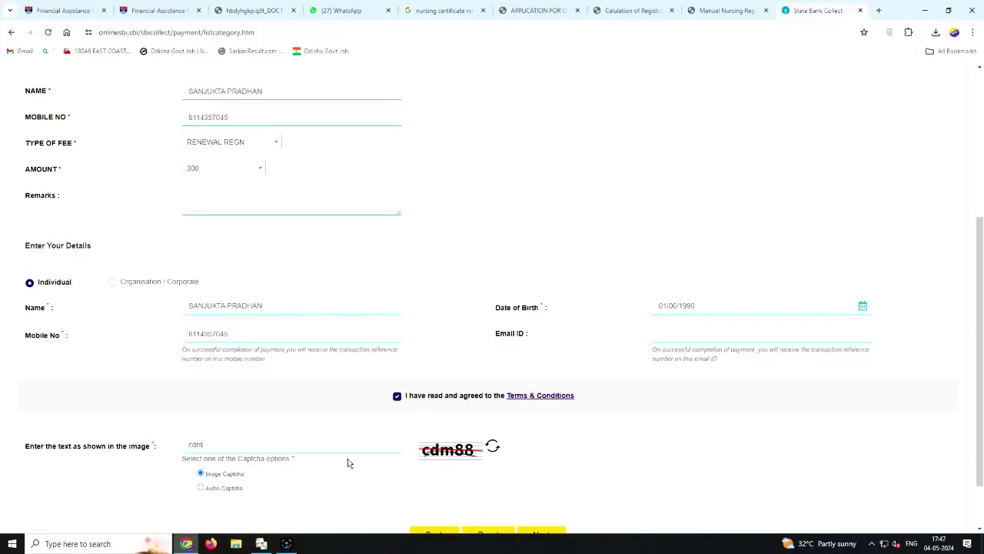
{"action": "type", "text": "88"}
{"action": "scroll", "coordinate": [348, 462], "scroll_direction": "down", "scroll_amount": 1}
{"action": "left_click", "coordinate": [543, 468]}
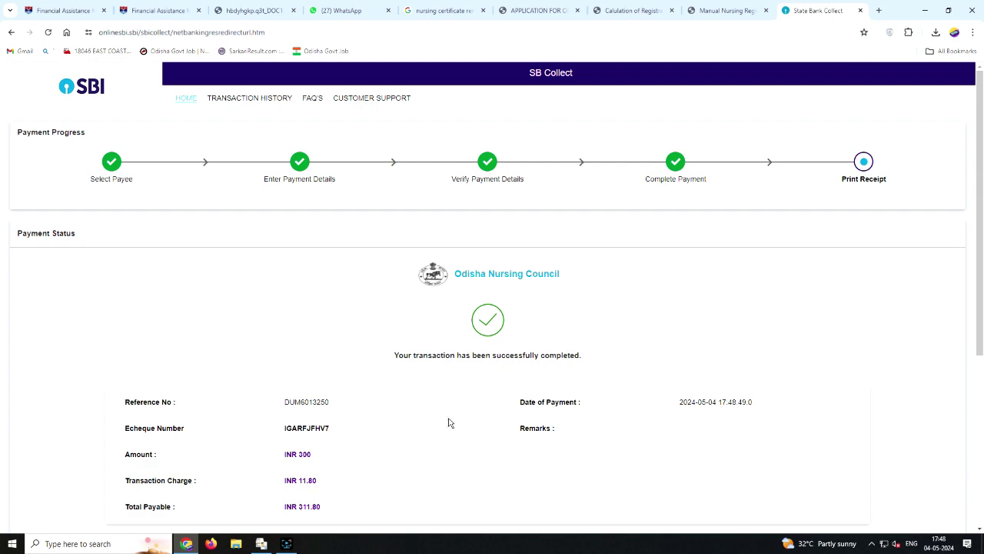
- Open the receipt of the completed Odisha Nursing Council payment and send it to print
{"action": "scroll", "coordinate": [450, 423], "scroll_direction": "down", "scroll_amount": 3}
{"action": "left_click", "coordinate": [483, 459]}
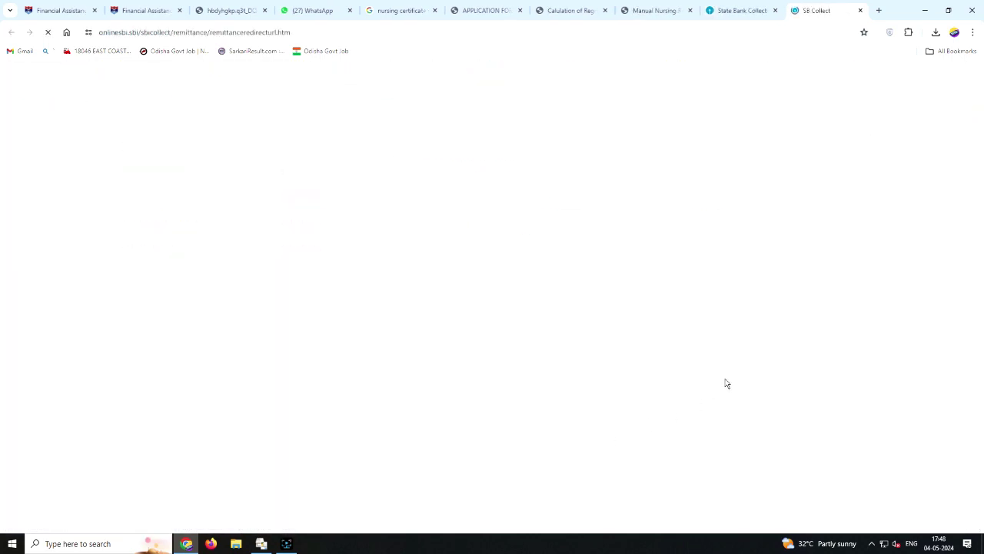
{"action": "scroll", "coordinate": [758, 349], "scroll_direction": "down", "scroll_amount": 3}
{"action": "scroll", "coordinate": [486, 479], "scroll_direction": "up", "scroll_amount": 1}
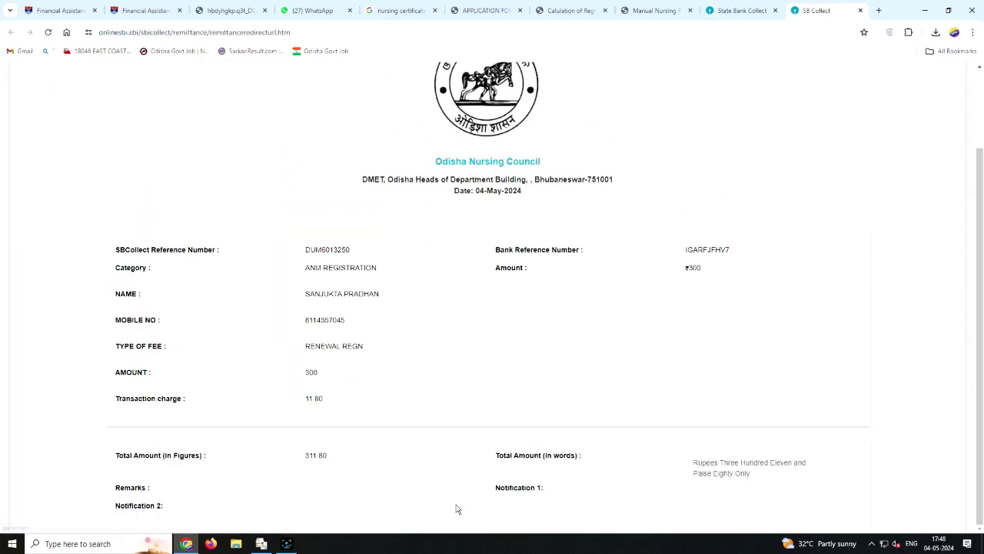
{"action": "key", "text": "ctrl+p"}
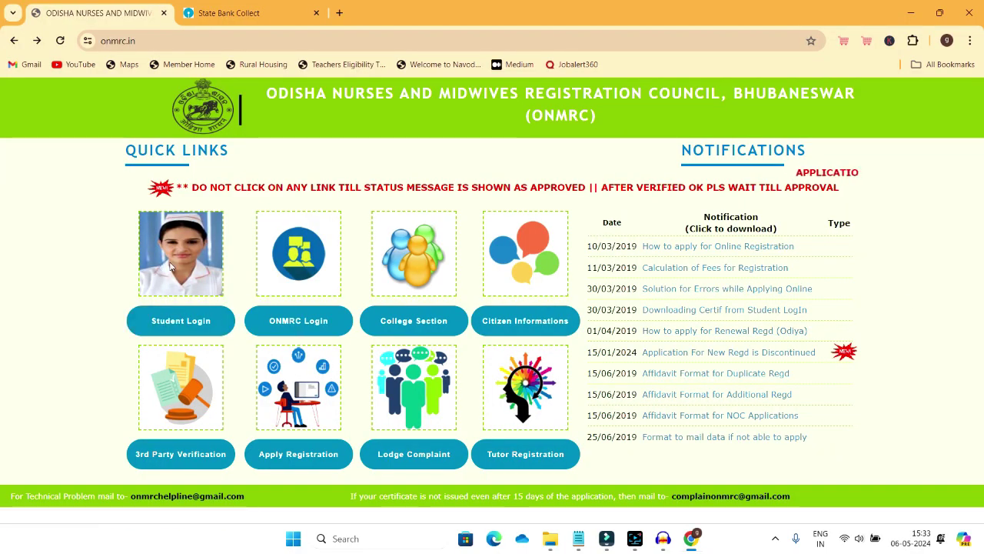
- Open the Student Login portal on the ONMRC site and start the sign-up for a registration application
{"action": "left_click", "coordinate": [175, 326]}
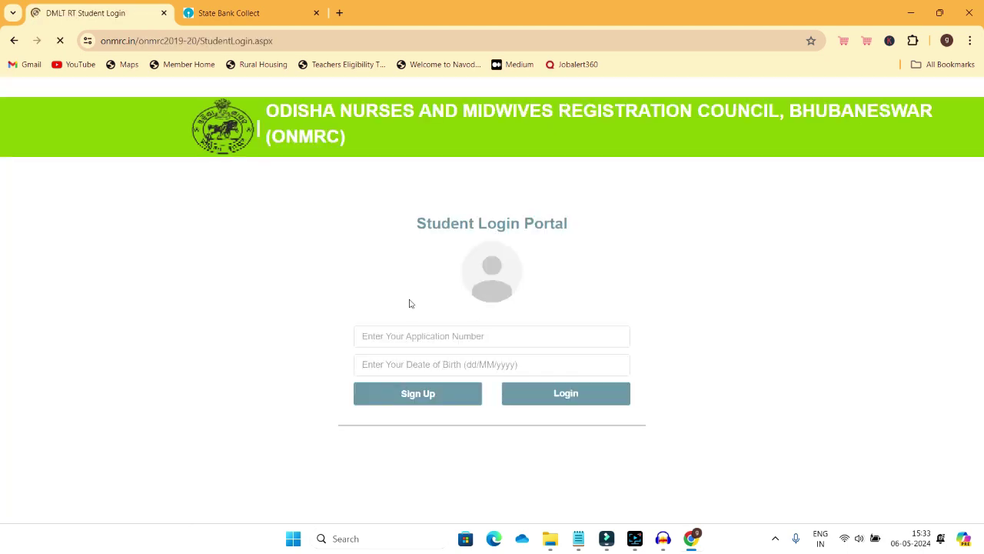
{"action": "left_click", "coordinate": [395, 338]}
{"action": "left_click", "coordinate": [384, 364]}
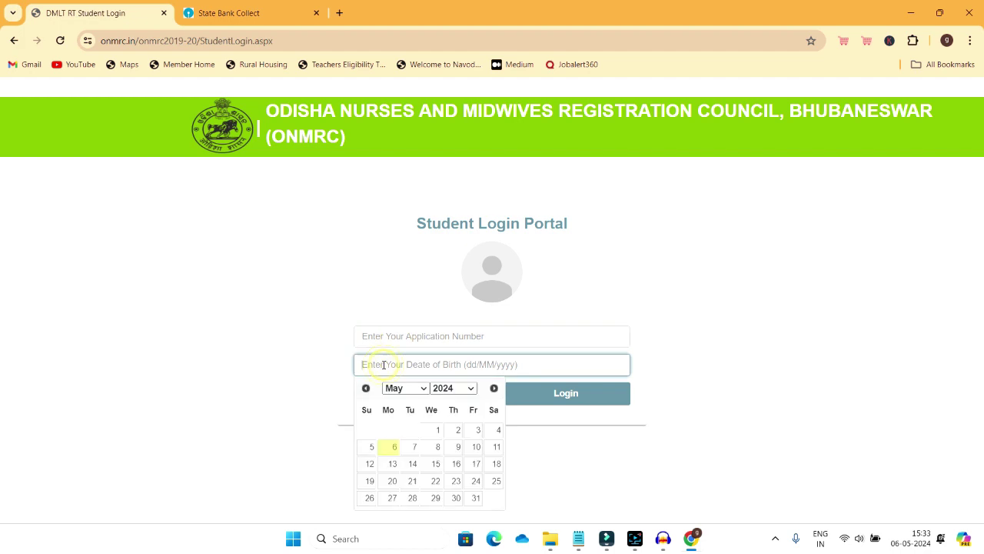
{"action": "left_click_drag", "start_coordinate": [282, 319], "coordinate": [482, 211]}
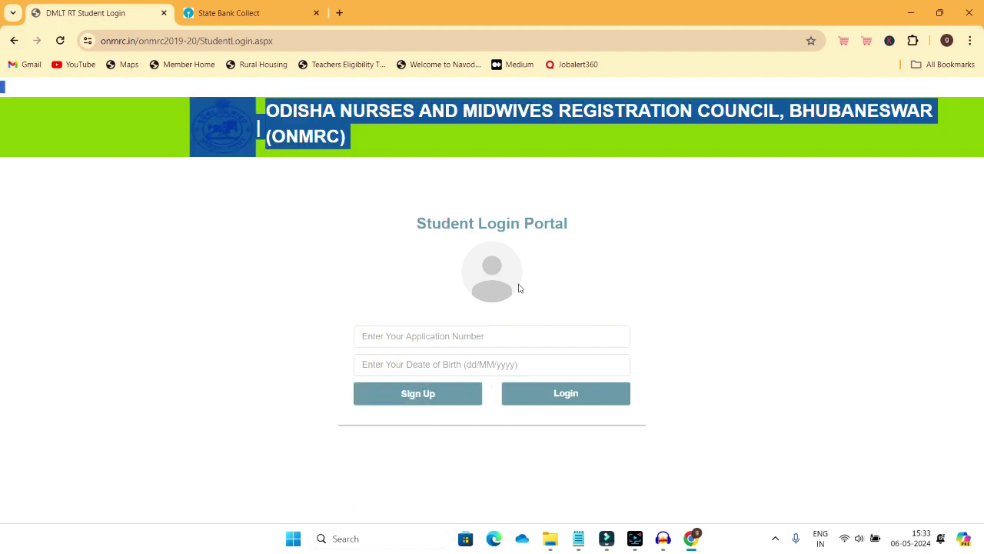
{"action": "left_click", "coordinate": [418, 393]}
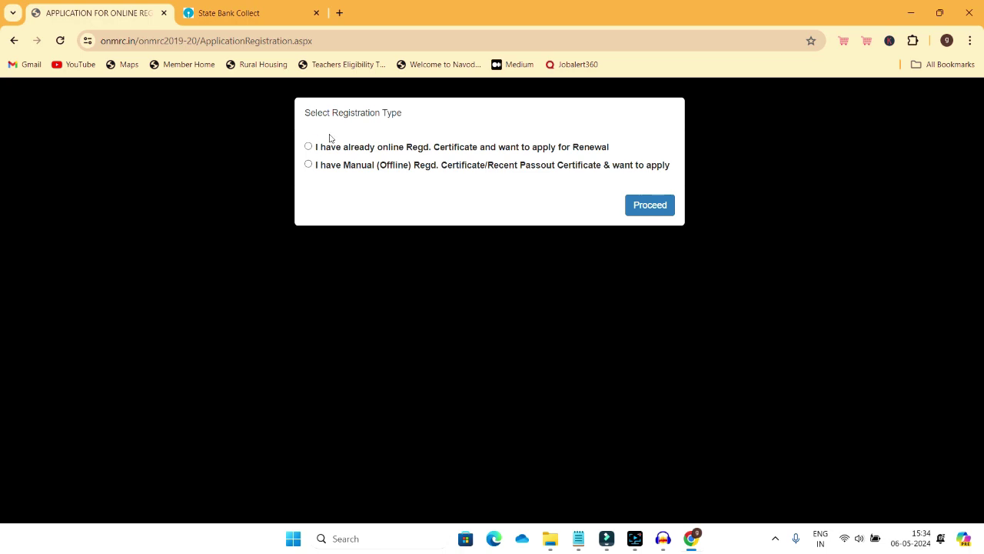
{"action": "left_click", "coordinate": [308, 165]}
{"action": "left_click", "coordinate": [640, 205]}
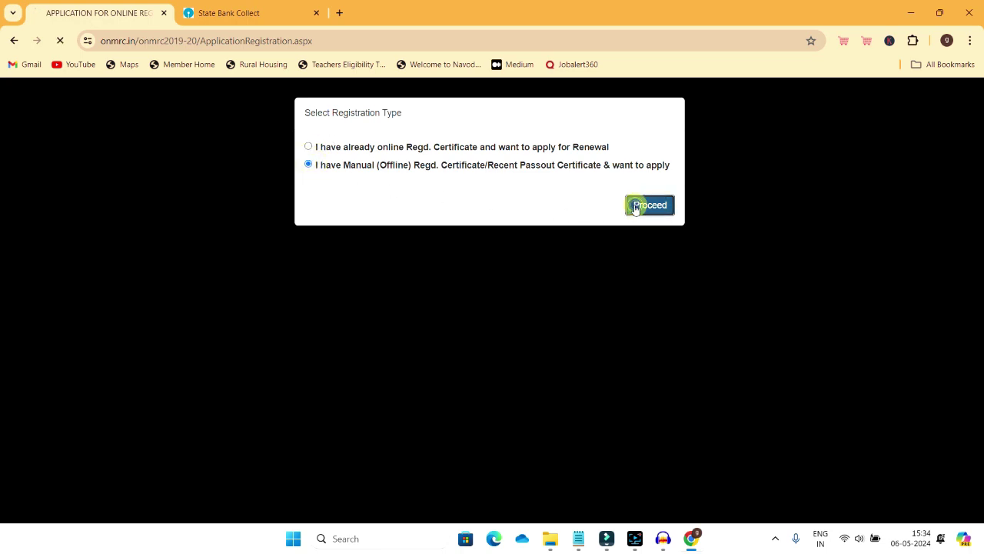
{"action": "key", "text": "alt+Left"}
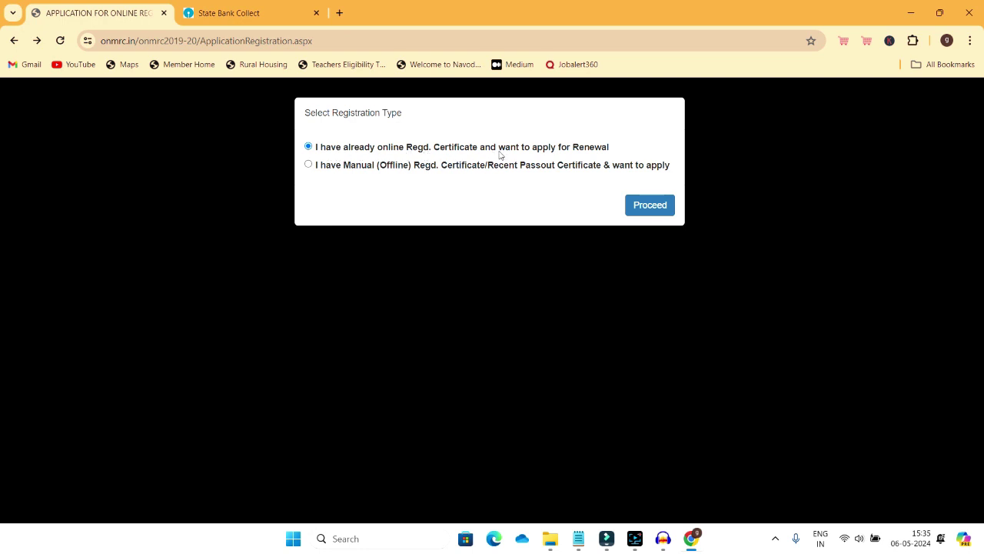
- Proceed with renewal of an online certificate, choose Renew of New or Fresh Registration Certificate and GNM, and fill in the date of birth
{"action": "left_click", "coordinate": [653, 206]}
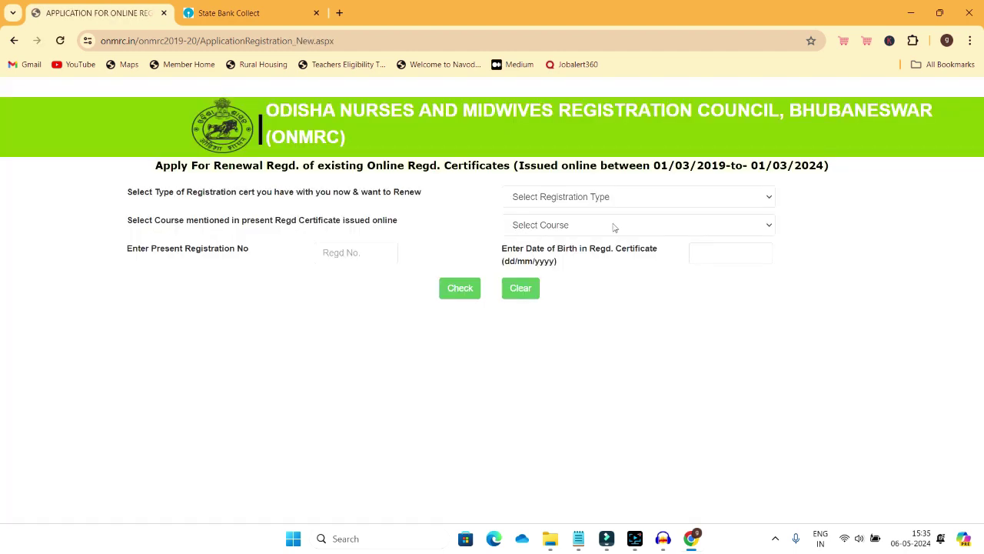
{"action": "left_click", "coordinate": [592, 198]}
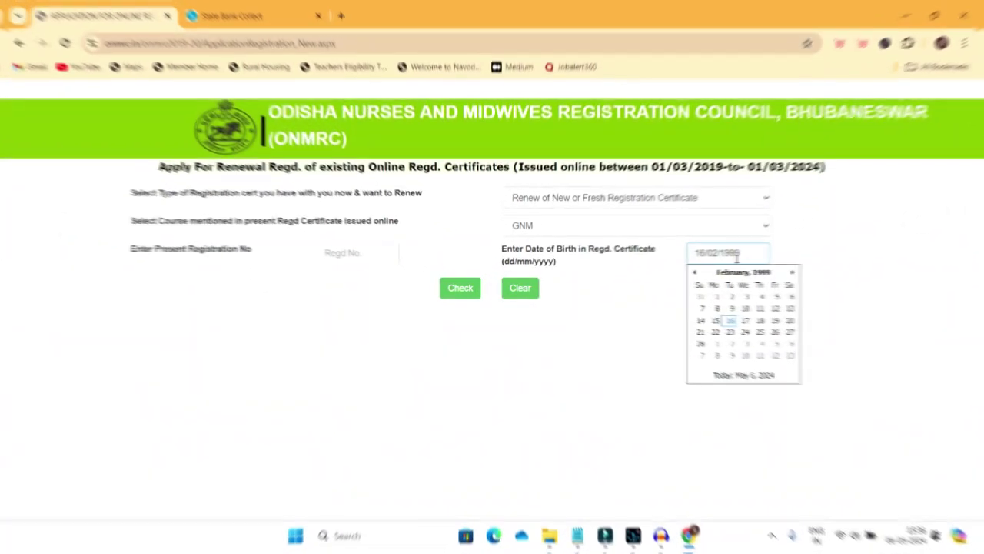
{"action": "left_click", "coordinate": [350, 250]}
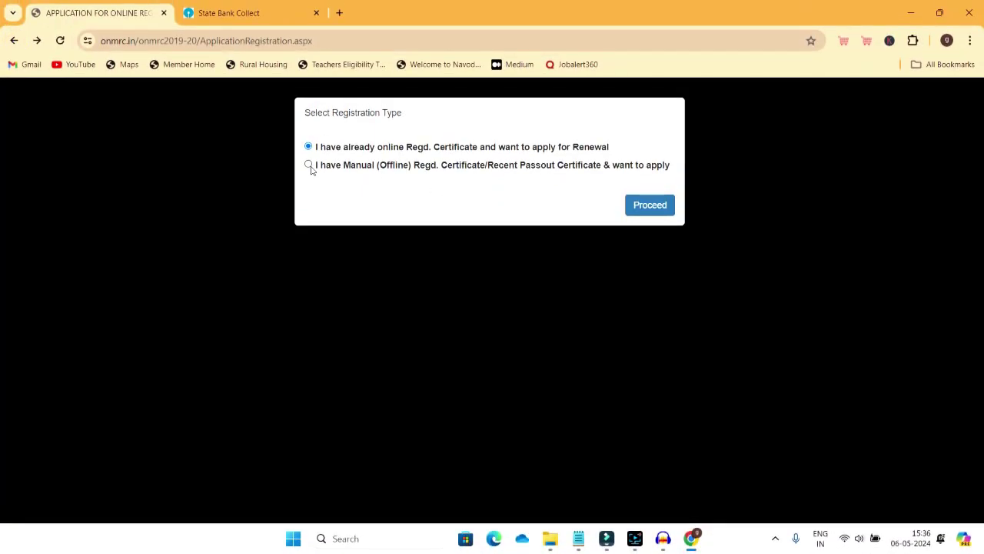
- Choose the manual (offline) or recent passout certificate option and proceed to its application form
{"action": "left_click", "coordinate": [308, 165]}
{"action": "left_click", "coordinate": [652, 208]}
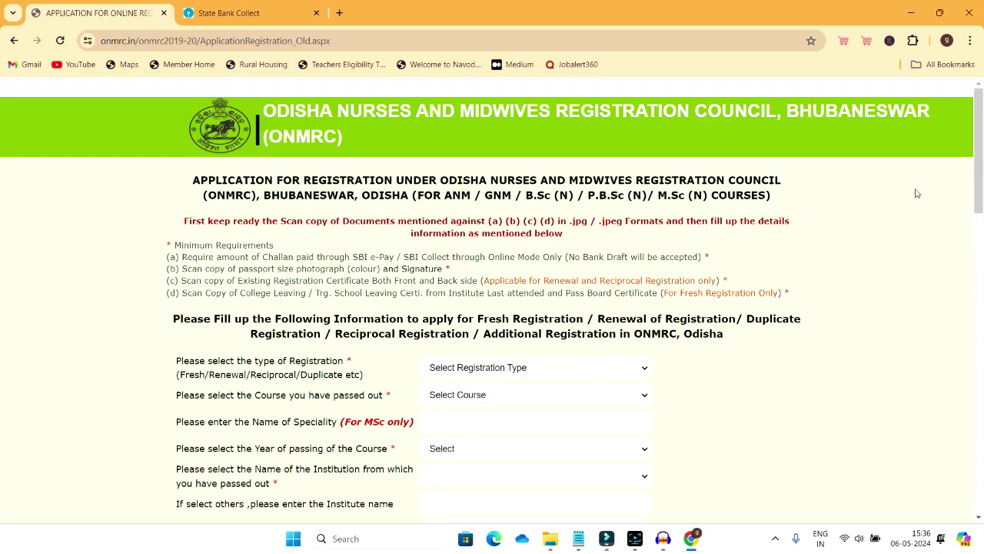
{"action": "left_click_drag", "start_coordinate": [976, 142], "coordinate": [968, 171]}
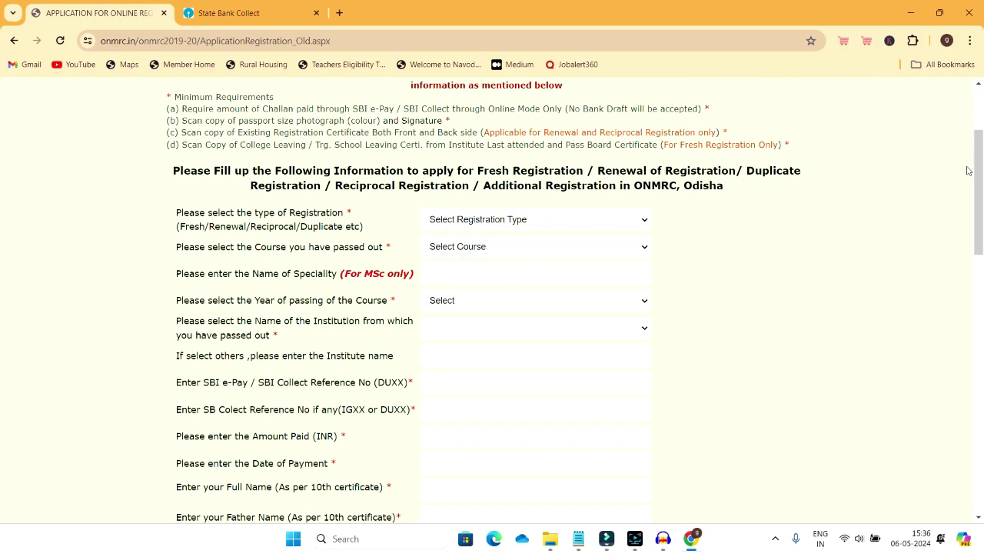
{"action": "left_click_drag", "start_coordinate": [976, 177], "coordinate": [975, 155]}
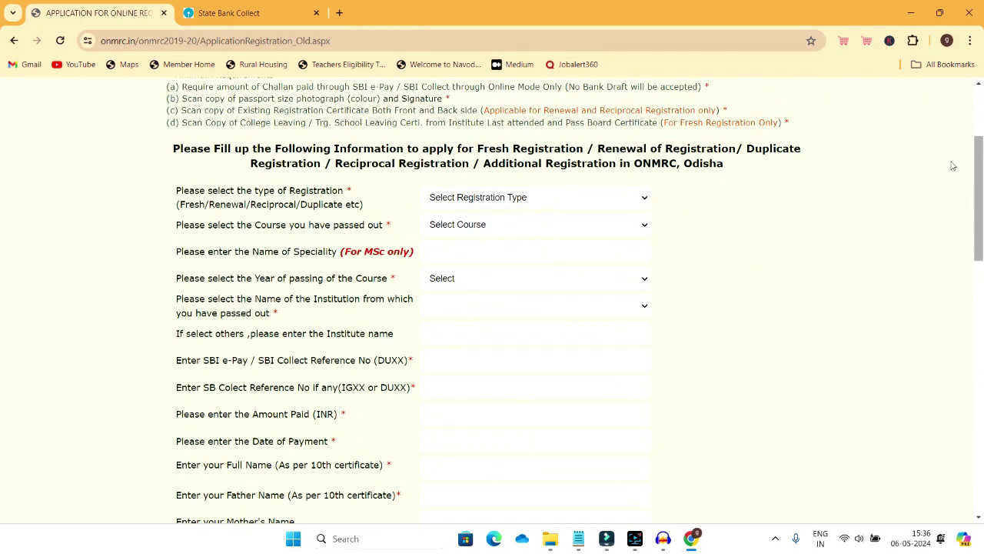
- Set the type of registration to Renewal Registration and the course passed to GNM
{"action": "left_click", "coordinate": [644, 200]}
{"action": "left_click", "coordinate": [470, 227]}
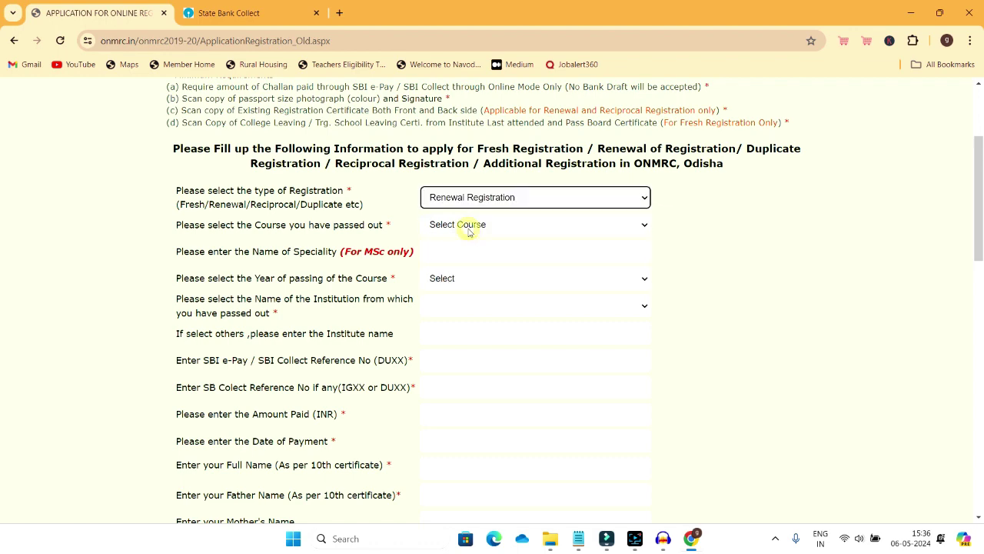
{"action": "left_click", "coordinate": [464, 225]}
{"action": "left_click", "coordinate": [452, 263]}
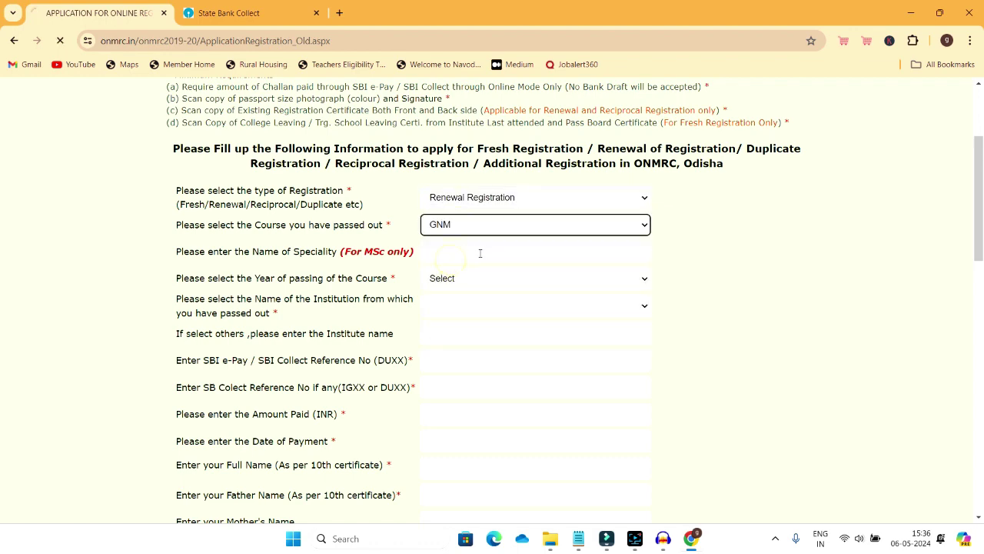
- Submit the completed registration renewal application
{"action": "scroll", "coordinate": [454, 258], "scroll_direction": "up", "scroll_amount": 2}
{"action": "scroll", "coordinate": [393, 217], "scroll_direction": "down", "scroll_amount": 3}
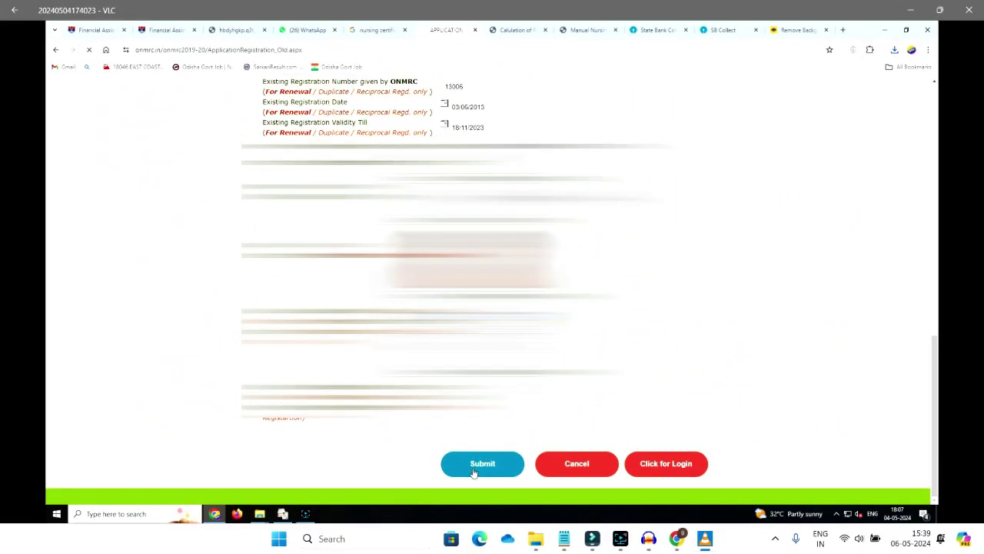
{"action": "left_click", "coordinate": [473, 468]}
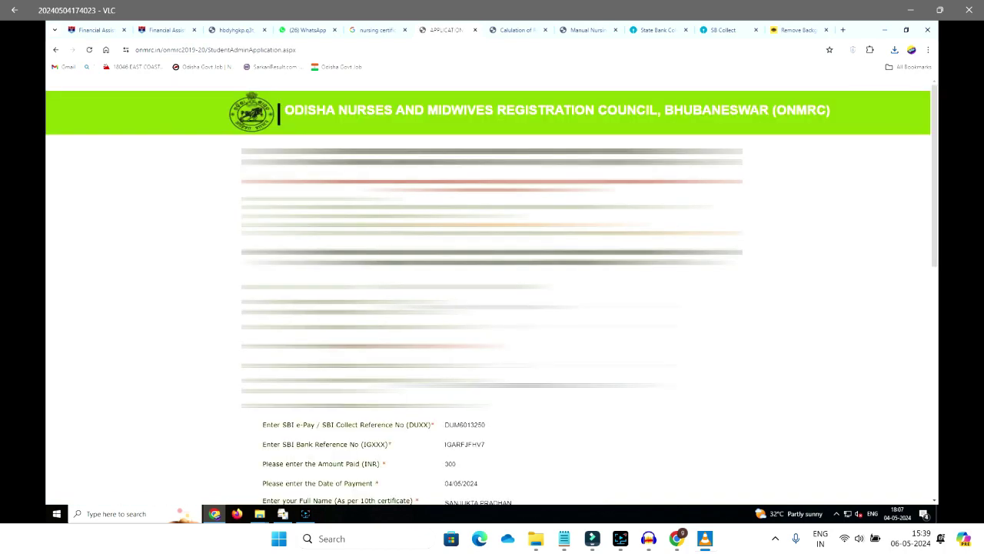
- Print the submitted application on the HP LaserJet printer with a customised page range, checking the preview first
{"action": "scroll", "coordinate": [492, 292], "scroll_direction": "down", "scroll_amount": 10}
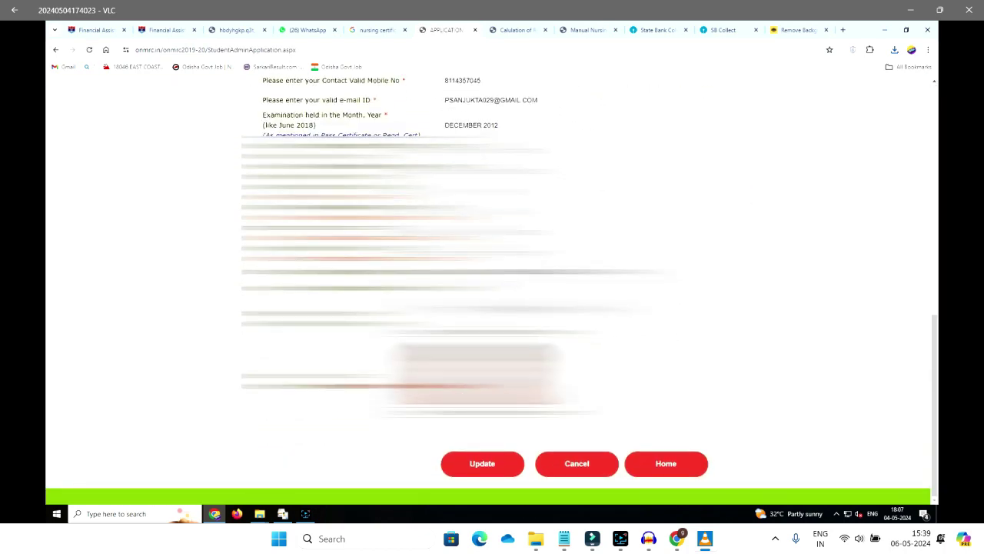
{"action": "key", "text": "ctrl+p"}
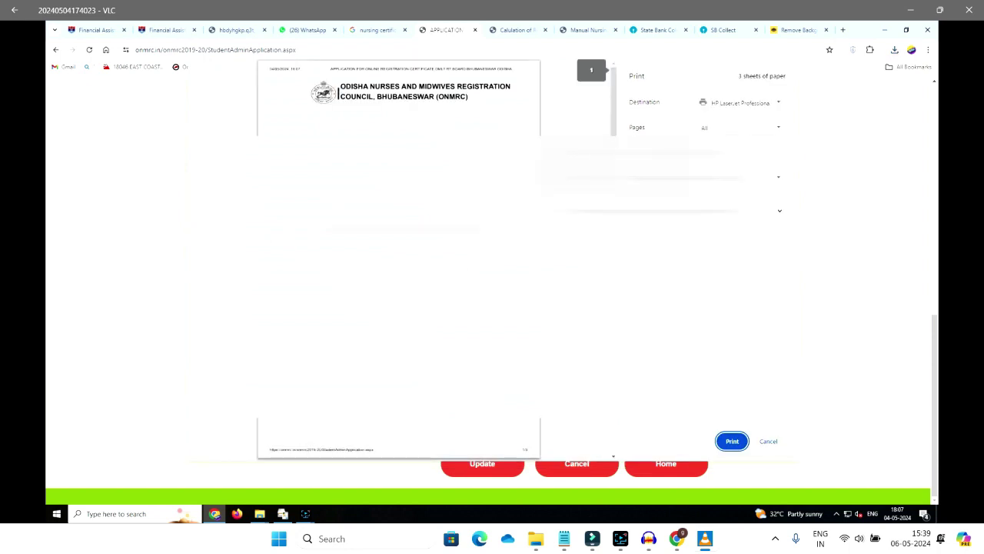
{"action": "scroll", "coordinate": [398, 262], "scroll_direction": "down", "scroll_amount": 5}
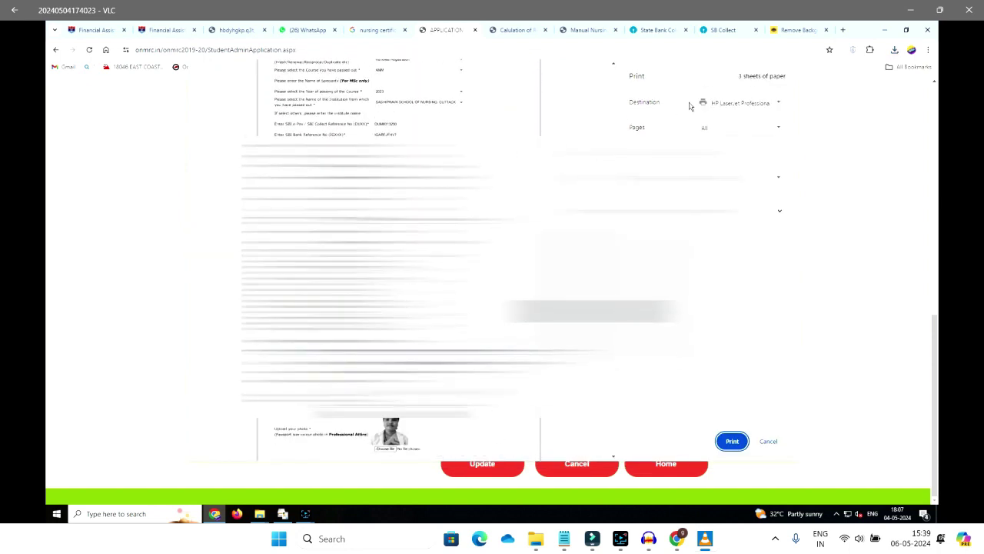
{"action": "left_click", "coordinate": [715, 128]}
{"action": "key", "text": "Down"}
{"action": "key", "text": "Return"}
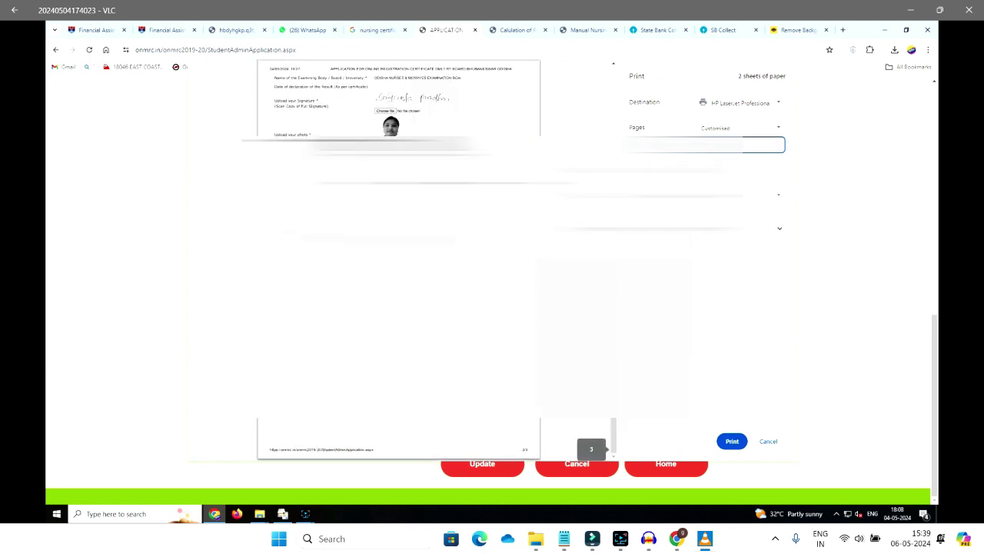
{"action": "scroll", "coordinate": [398, 261], "scroll_direction": "up", "scroll_amount": 5}
{"action": "left_click", "coordinate": [732, 441]}
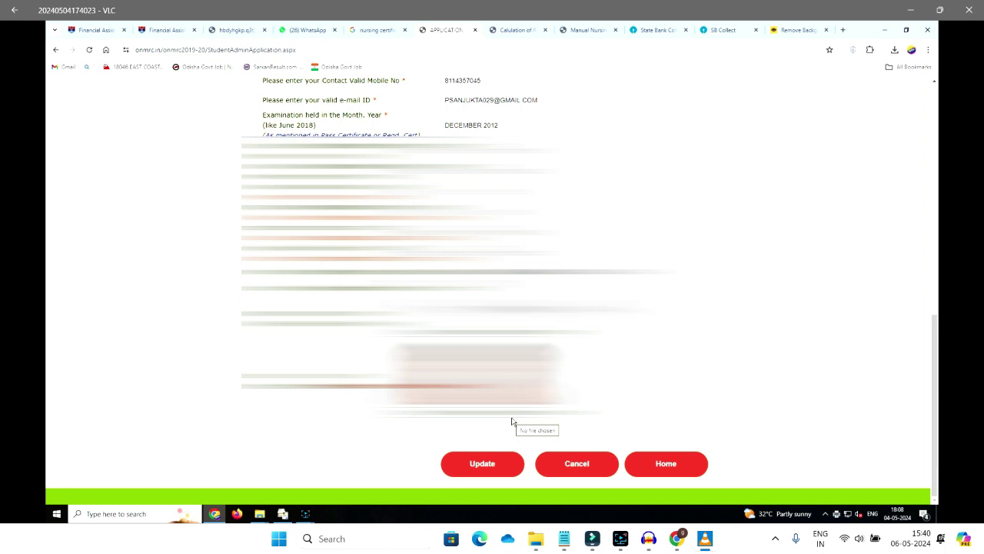
{"action": "mouse_move", "coordinate": [308, 514]}
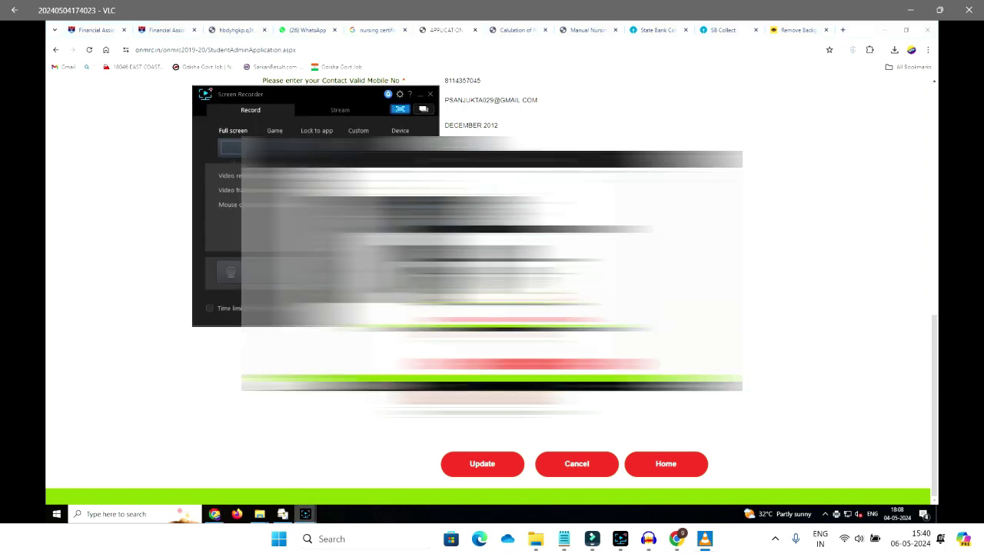
{"action": "mouse_move", "coordinate": [872, 402]}
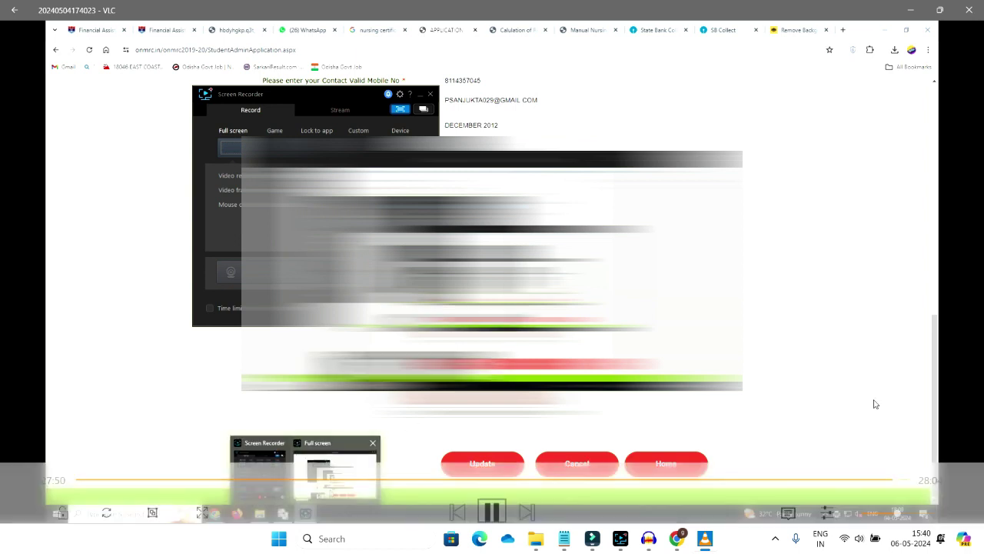